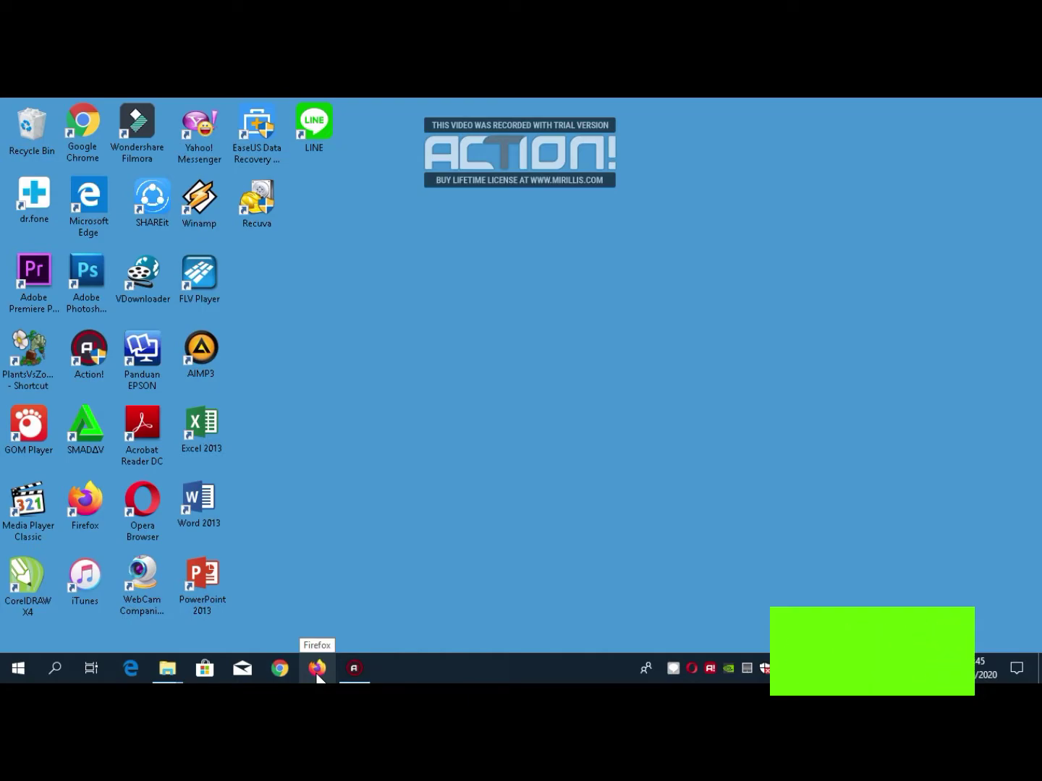
Open Firefox and search the web for "telegram".
click(319, 676)
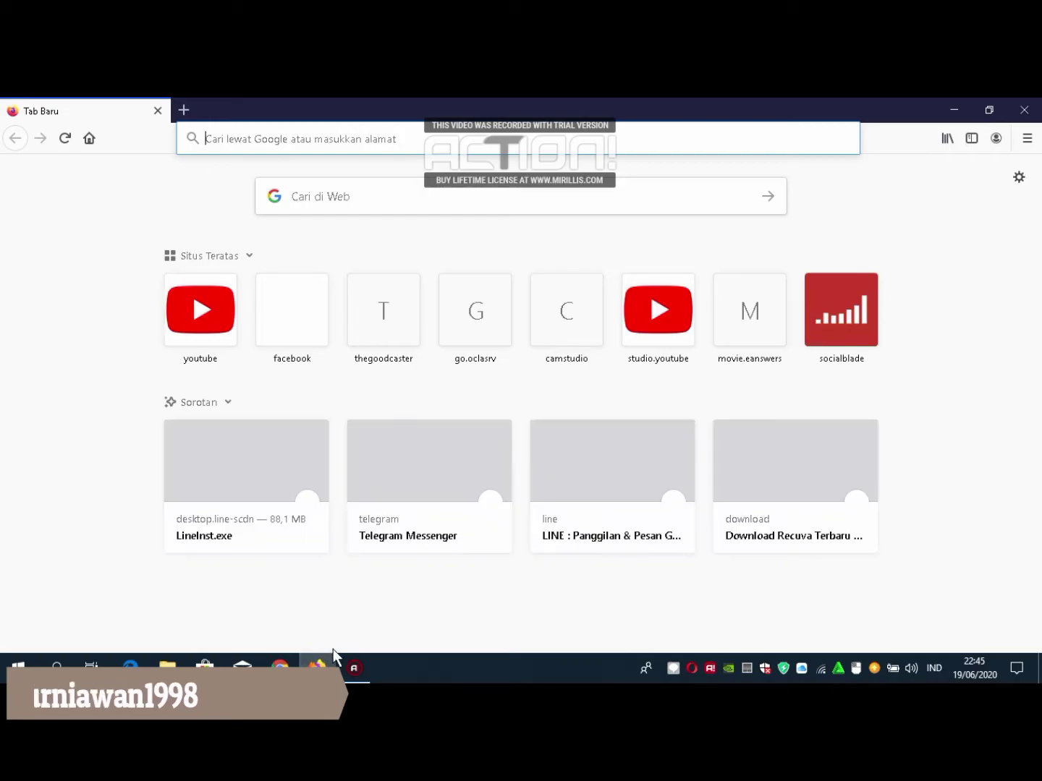
click(628, 410)
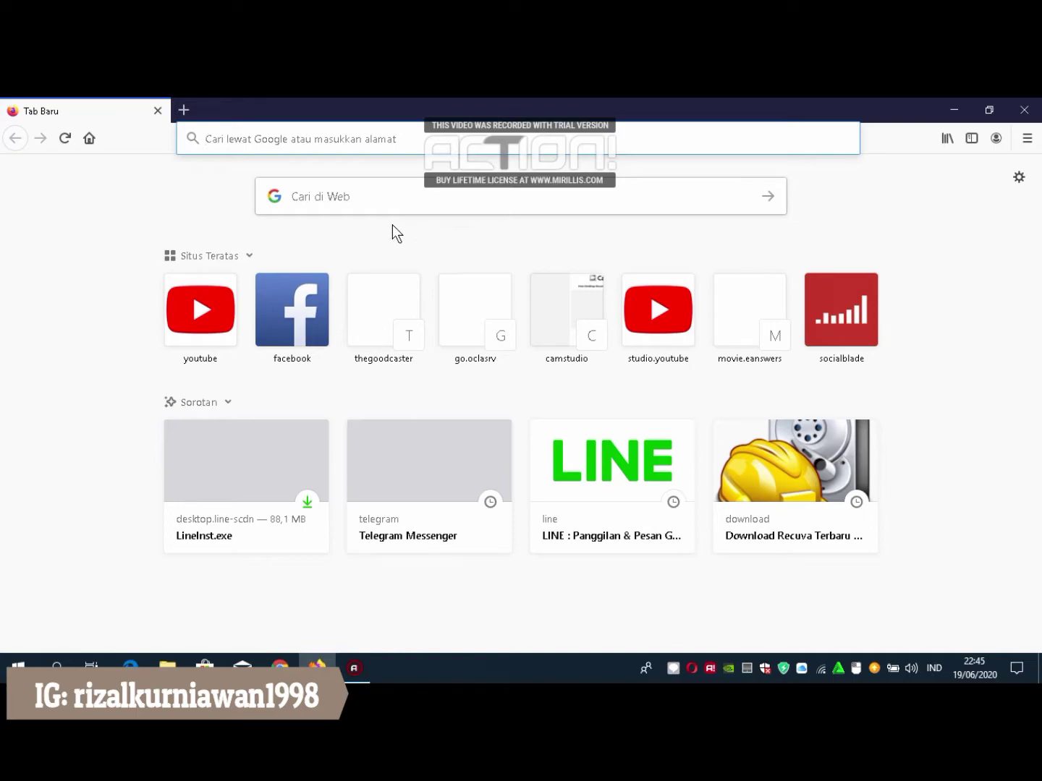
click(380, 195)
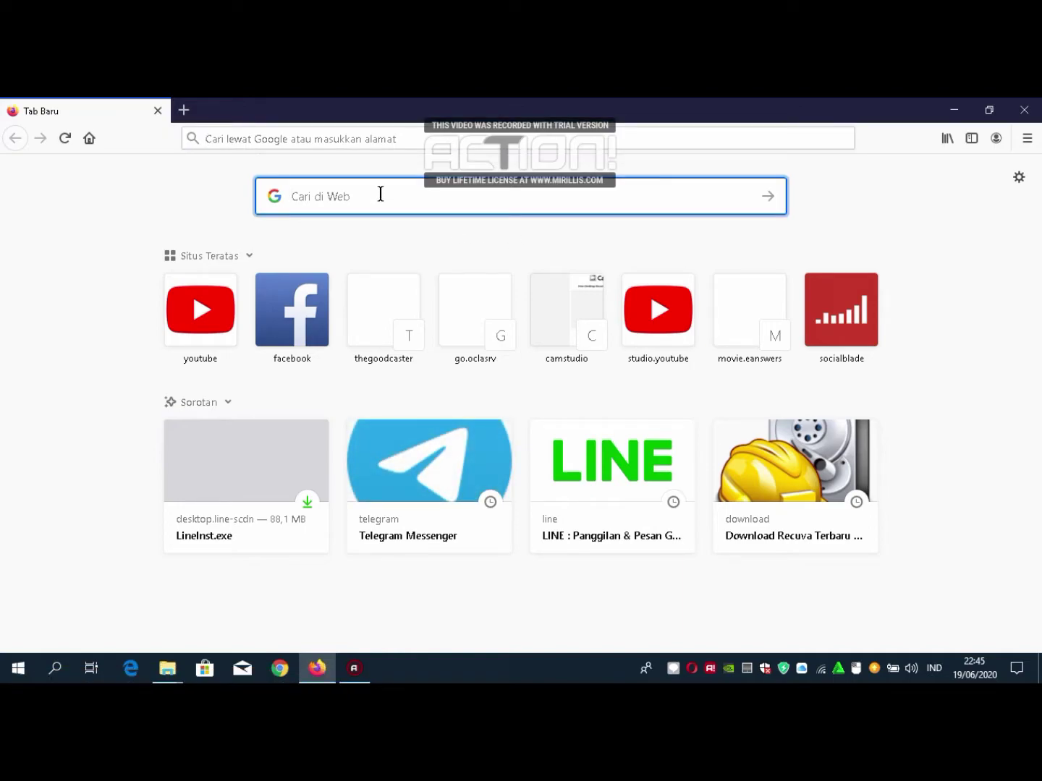
text(te)
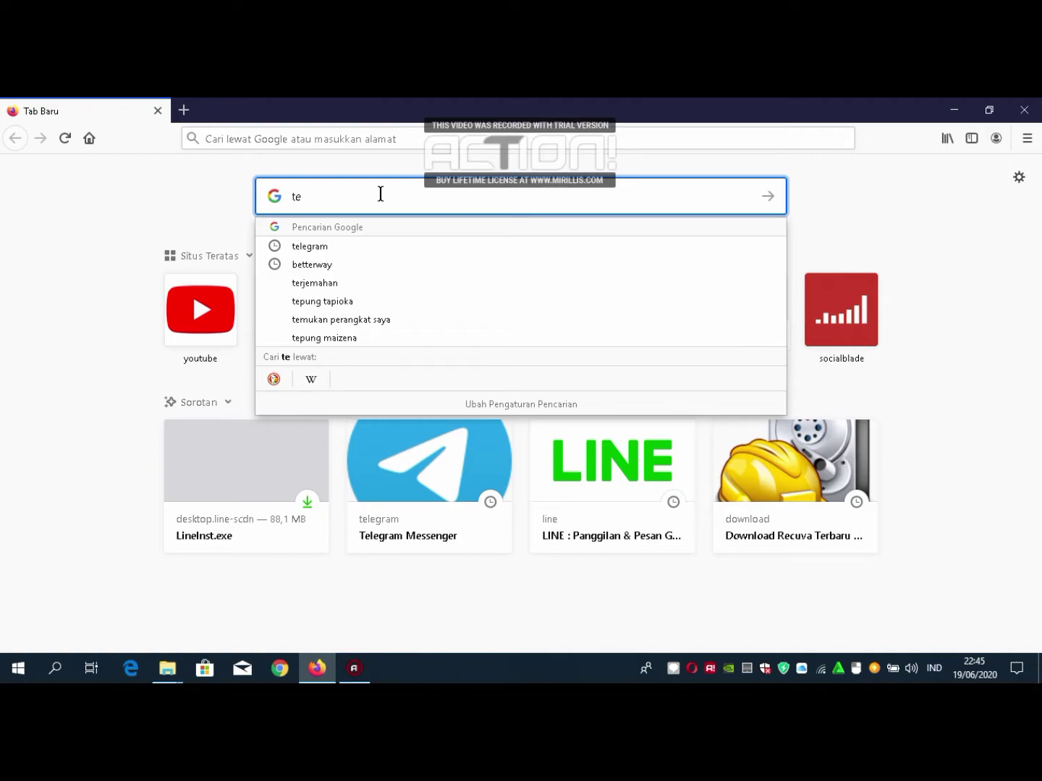
text(legra)
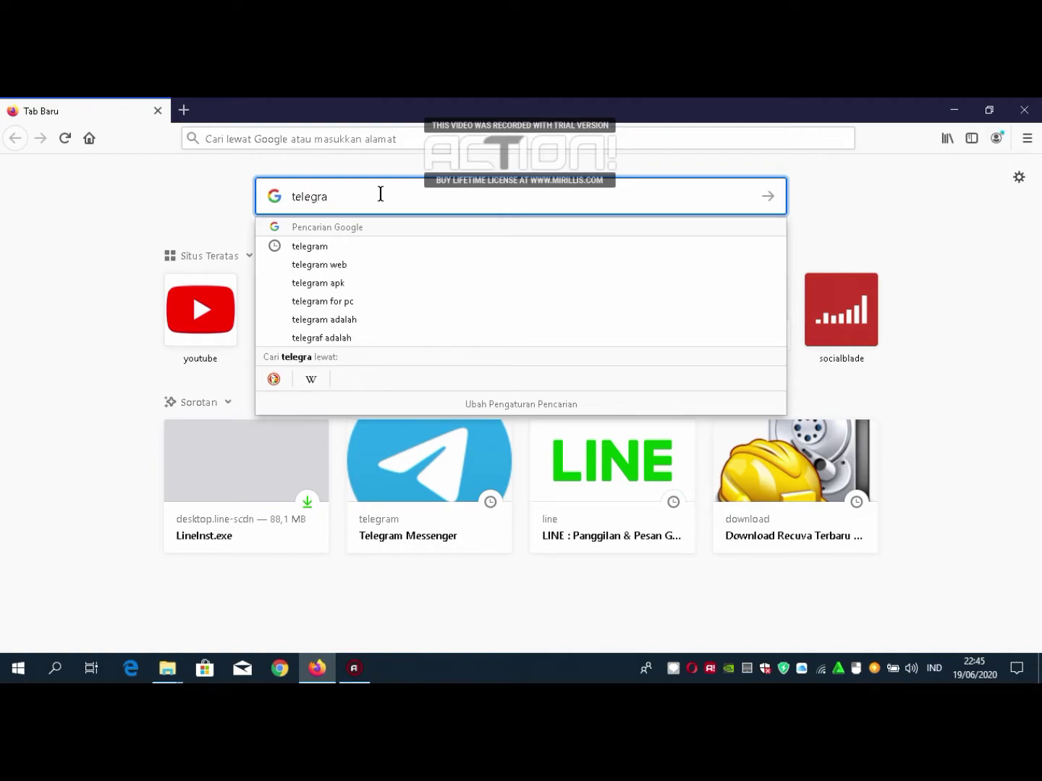
text(m)
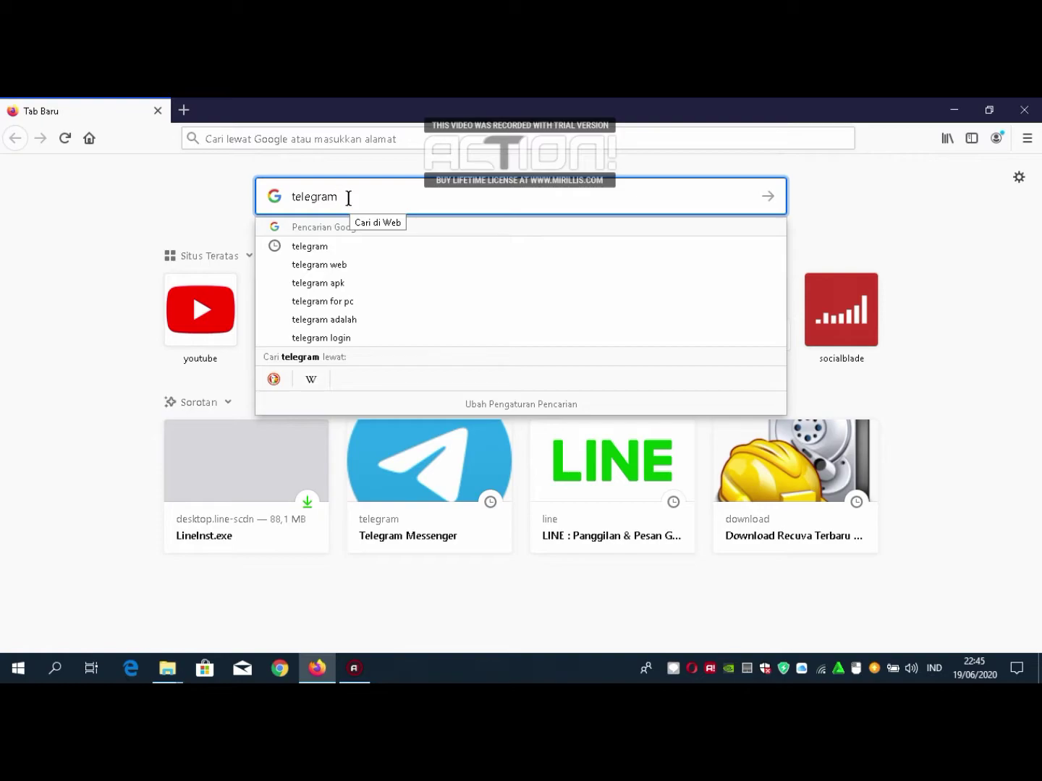
key(Return)
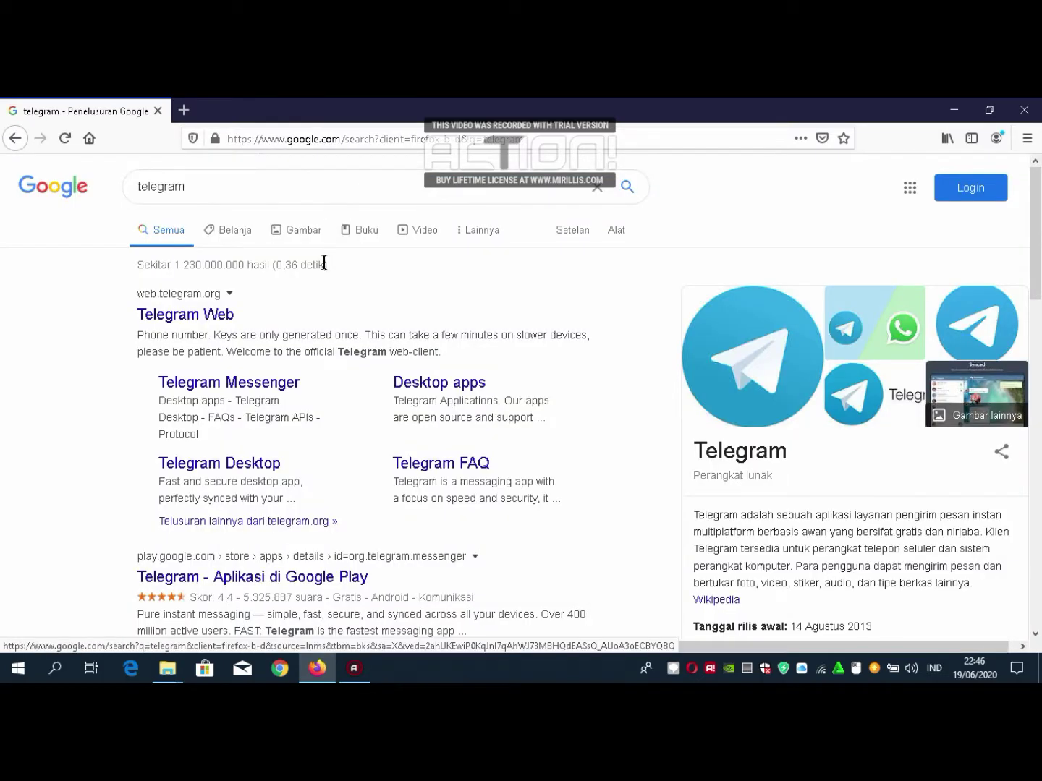
click(202, 318)
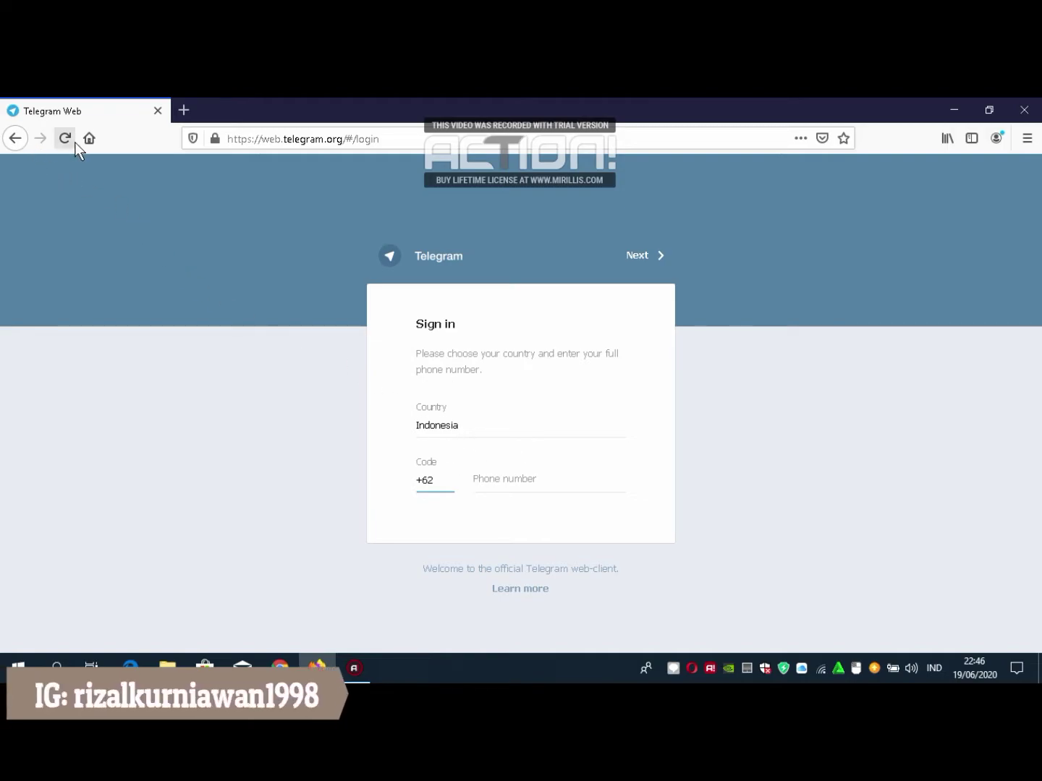
click(16, 138)
click(16, 141)
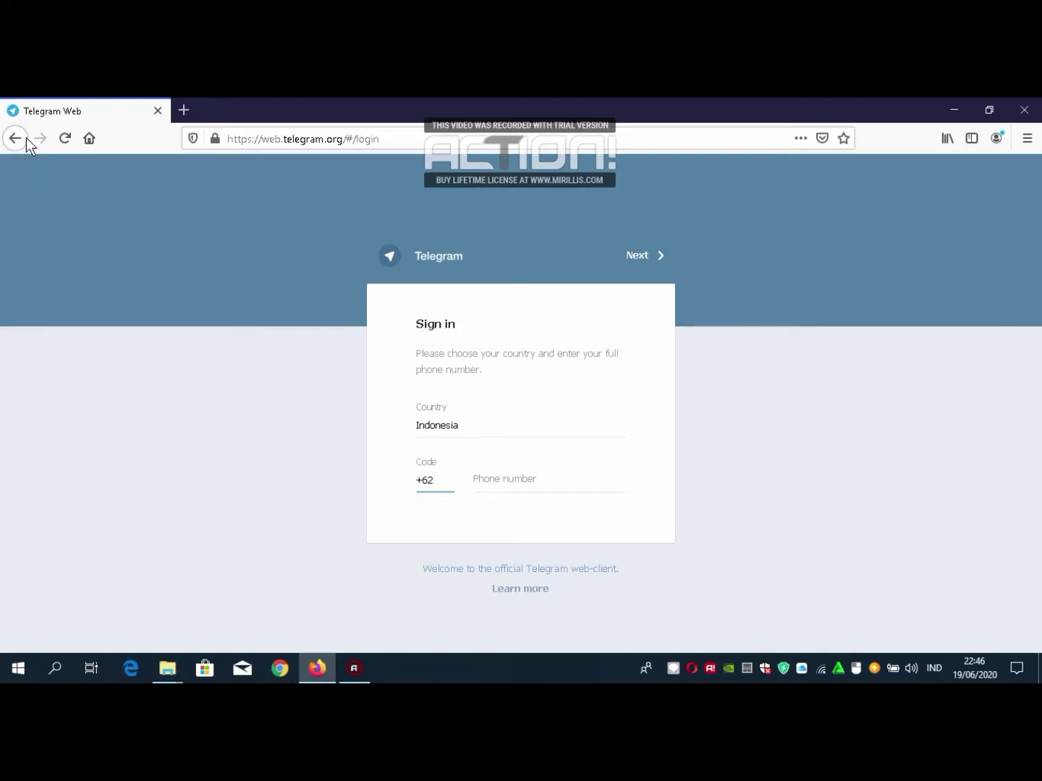
key(Tab)
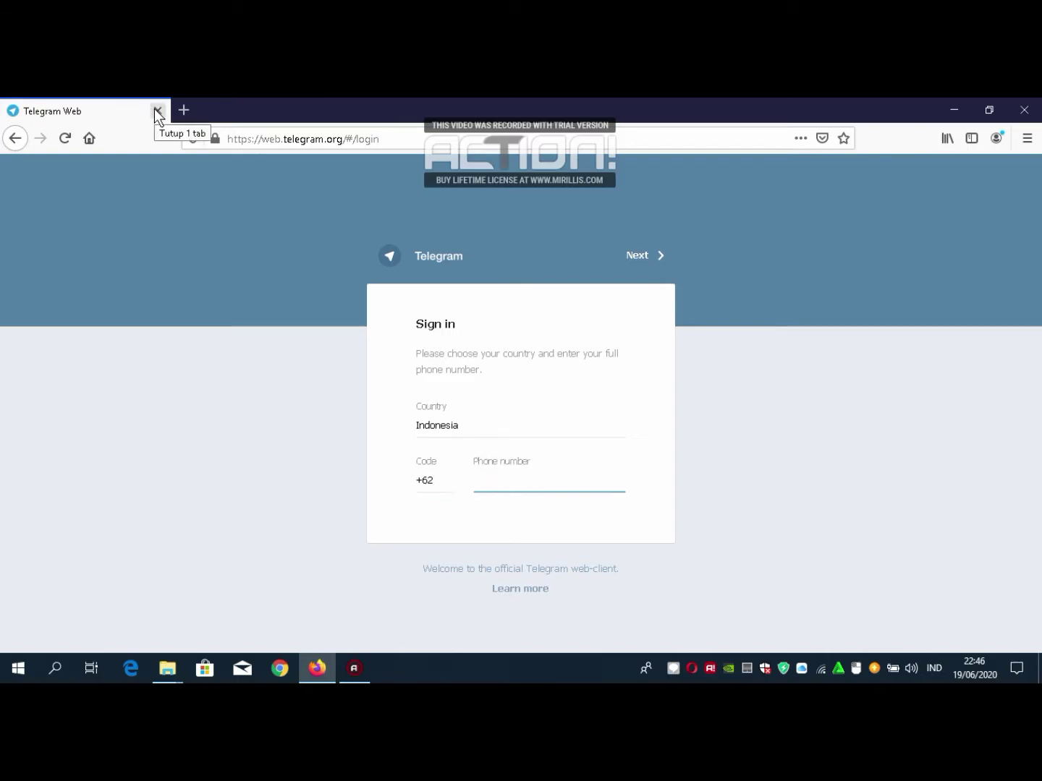
Search the web again for "telegram" and open the Telegram Messenger result.
click(649, 142)
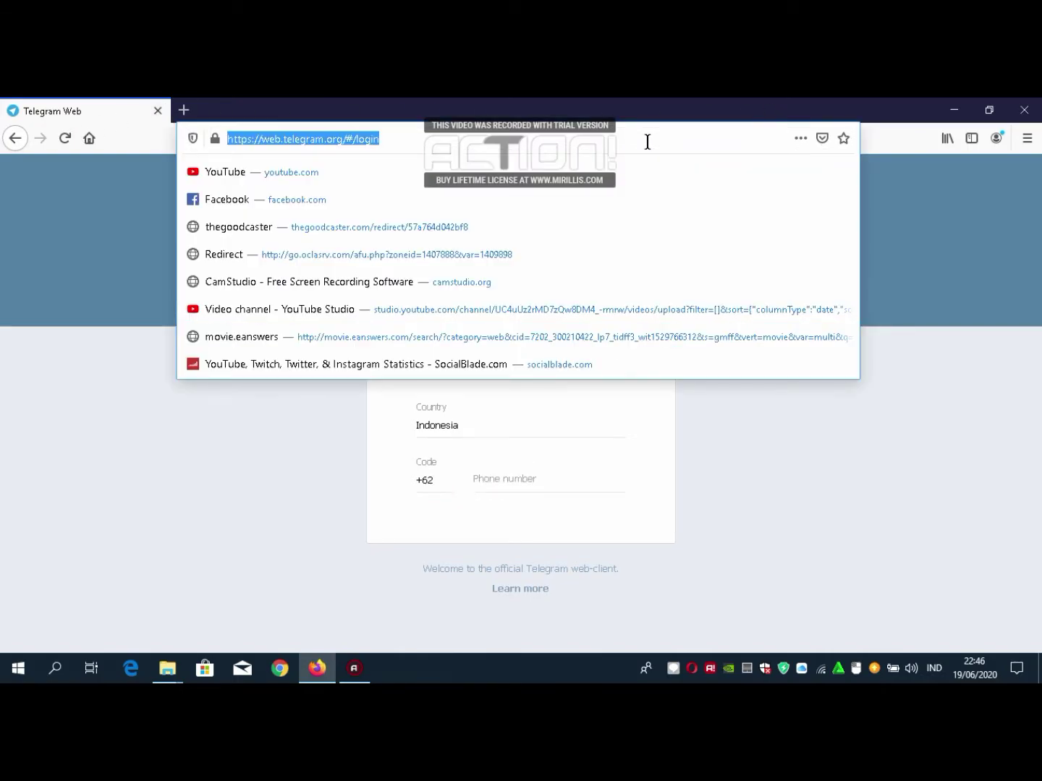
key(BackSpace)
text(tele)
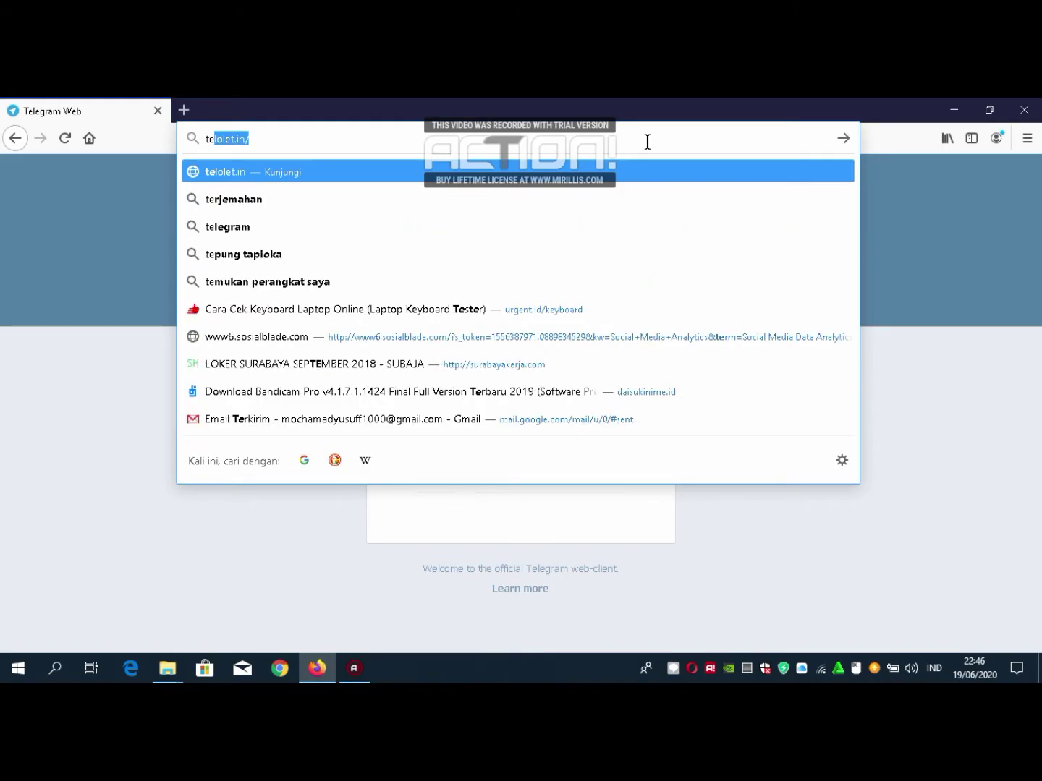
text(gram)
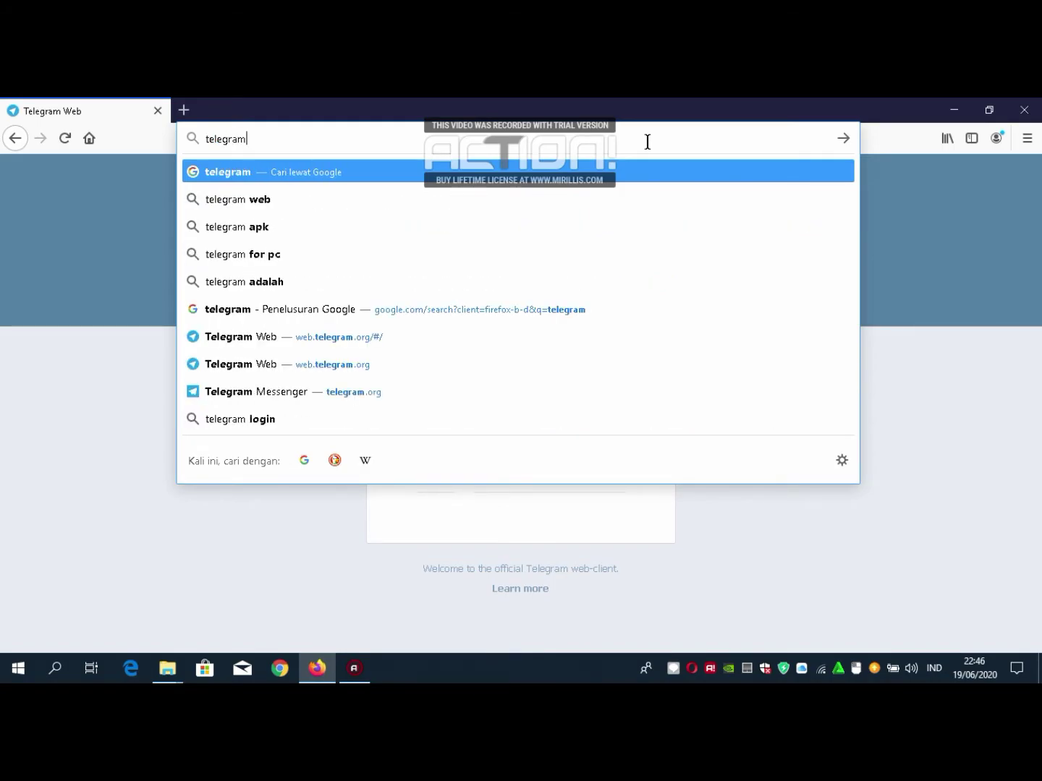
key(Return)
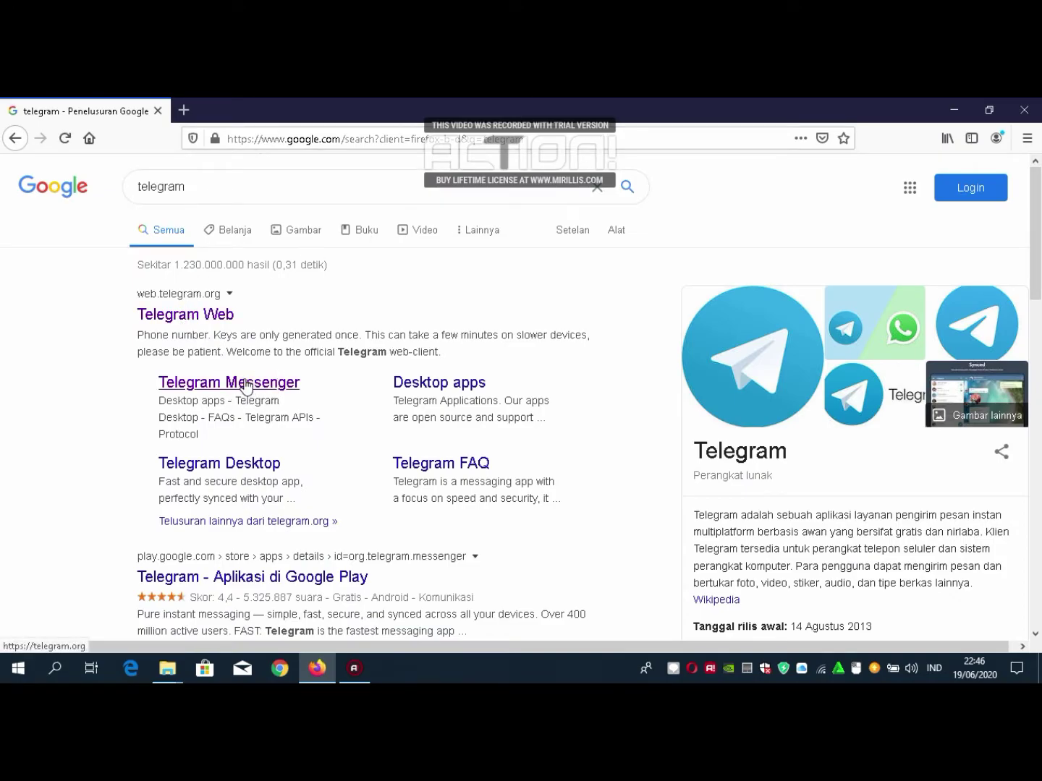
click(266, 387)
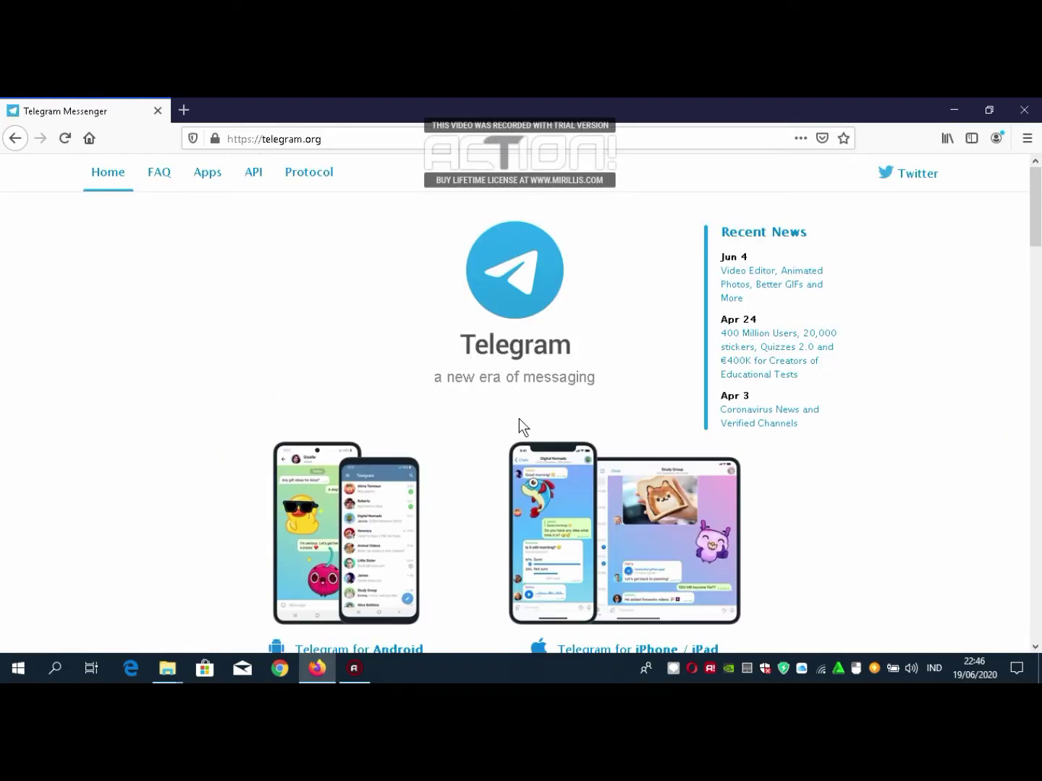
Find the desktop versions on the Telegram homepage and open the Telegram for PC/Mac/Linux page.
drag(1039, 231, 1034, 267)
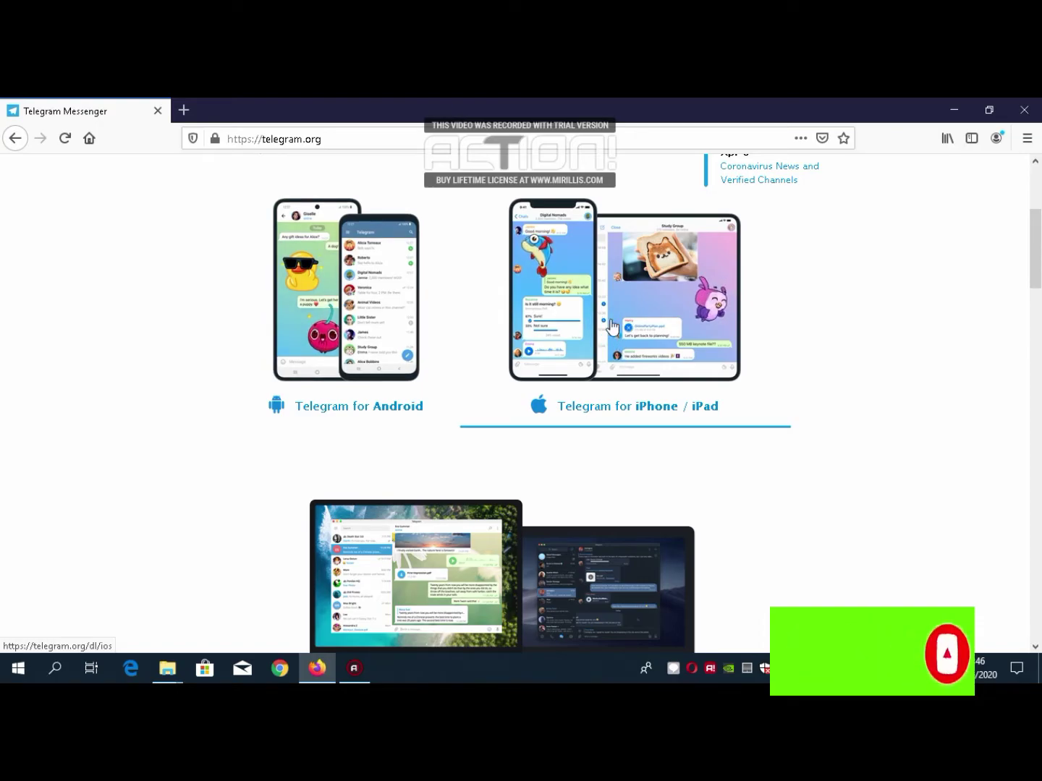
scroll(1039, 271, down, 5)
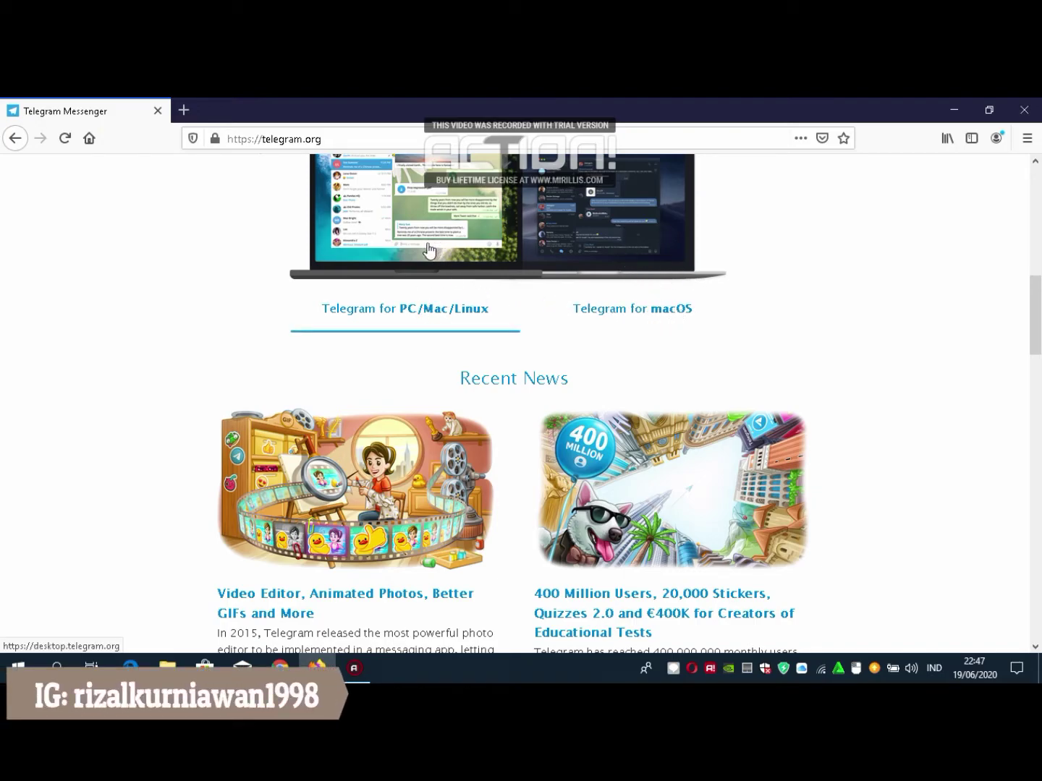
drag(1038, 307, 1039, 298)
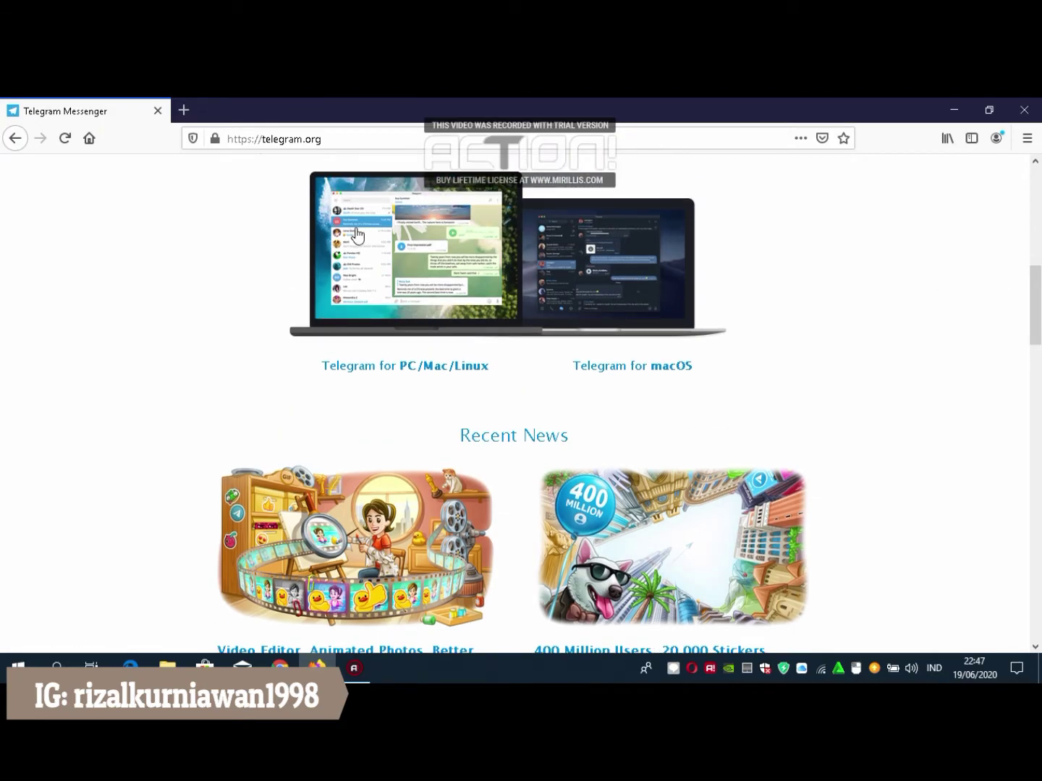
click(388, 242)
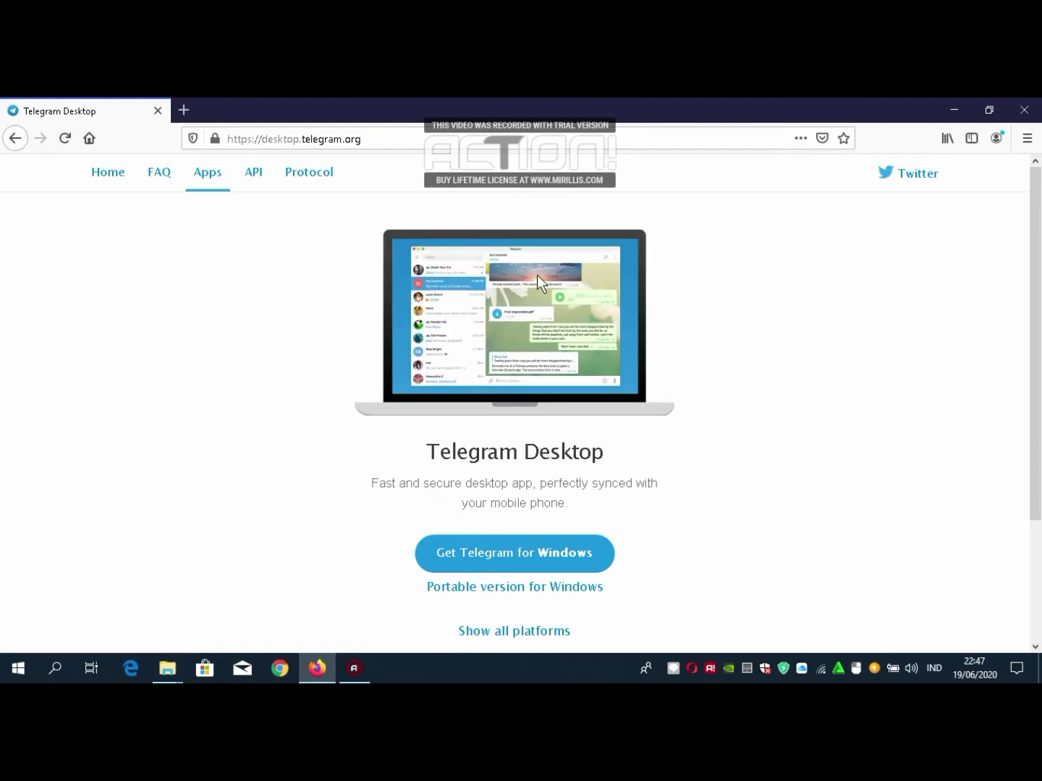
Download the Telegram installer for Windows, tsetup.2.1.12.exe, and show the saved file in a maximized Downloads folder.
click(535, 560)
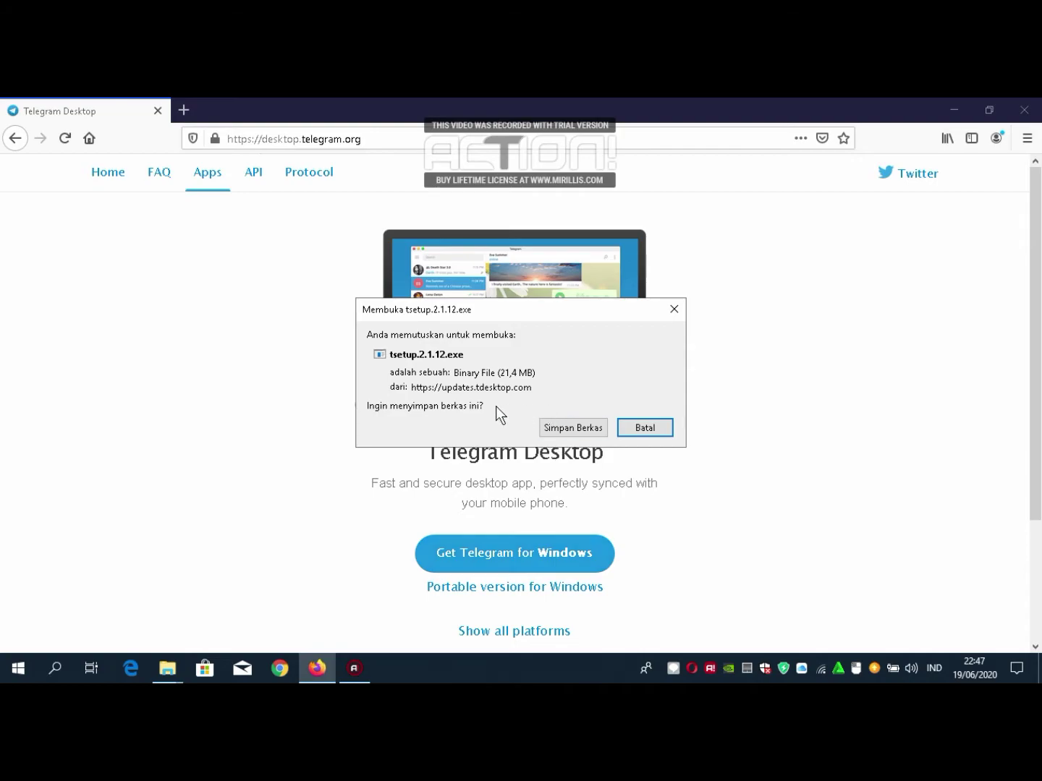
click(556, 430)
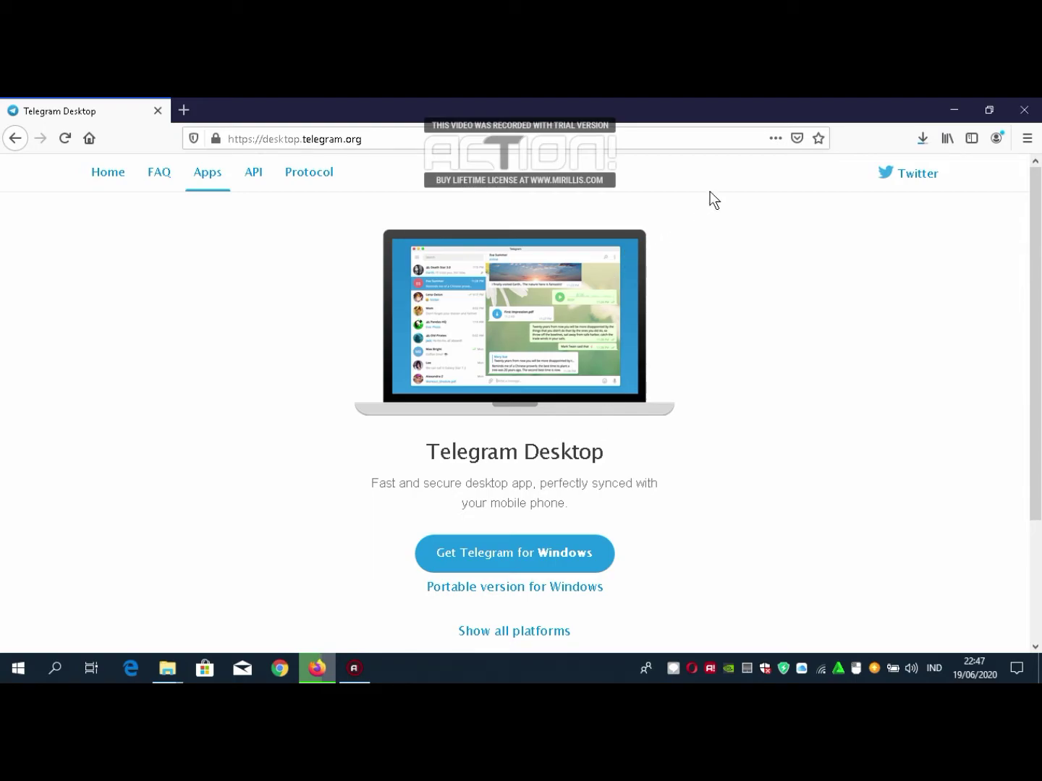
click(929, 134)
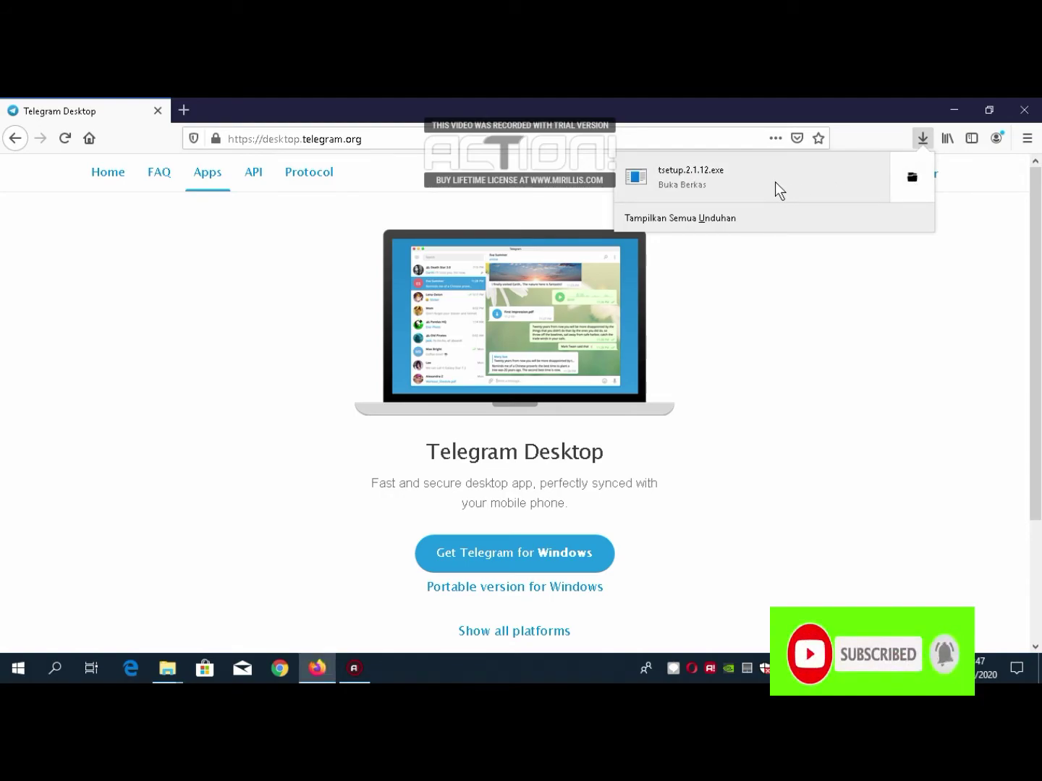
click(909, 180)
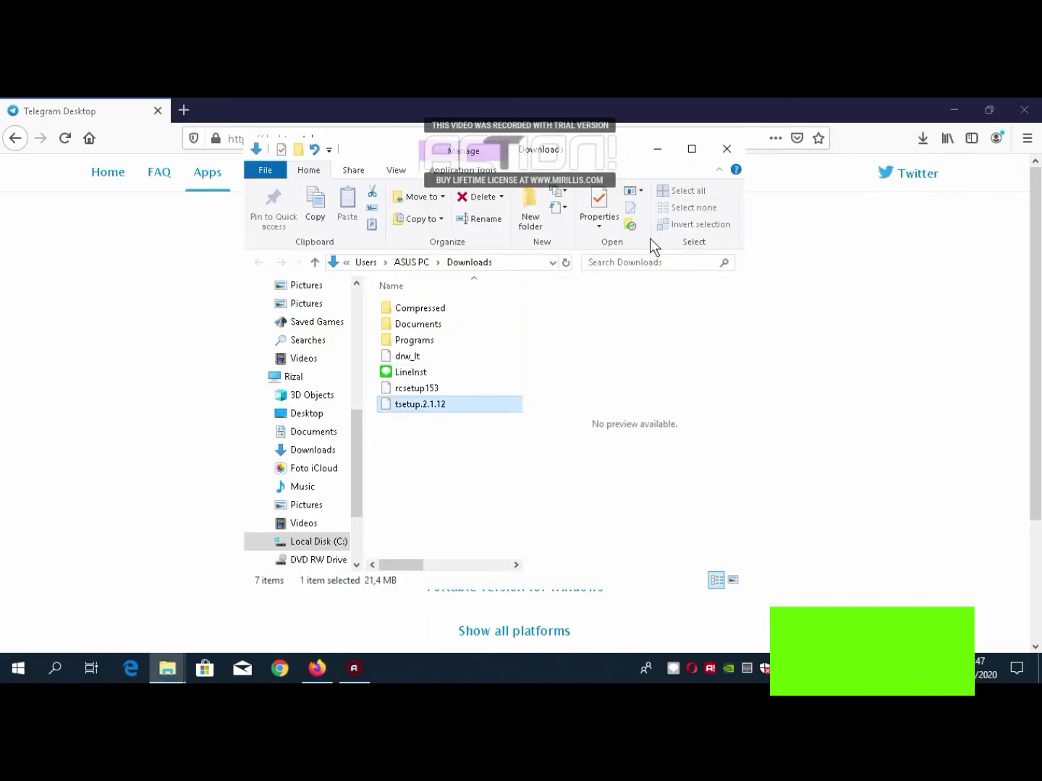
click(692, 149)
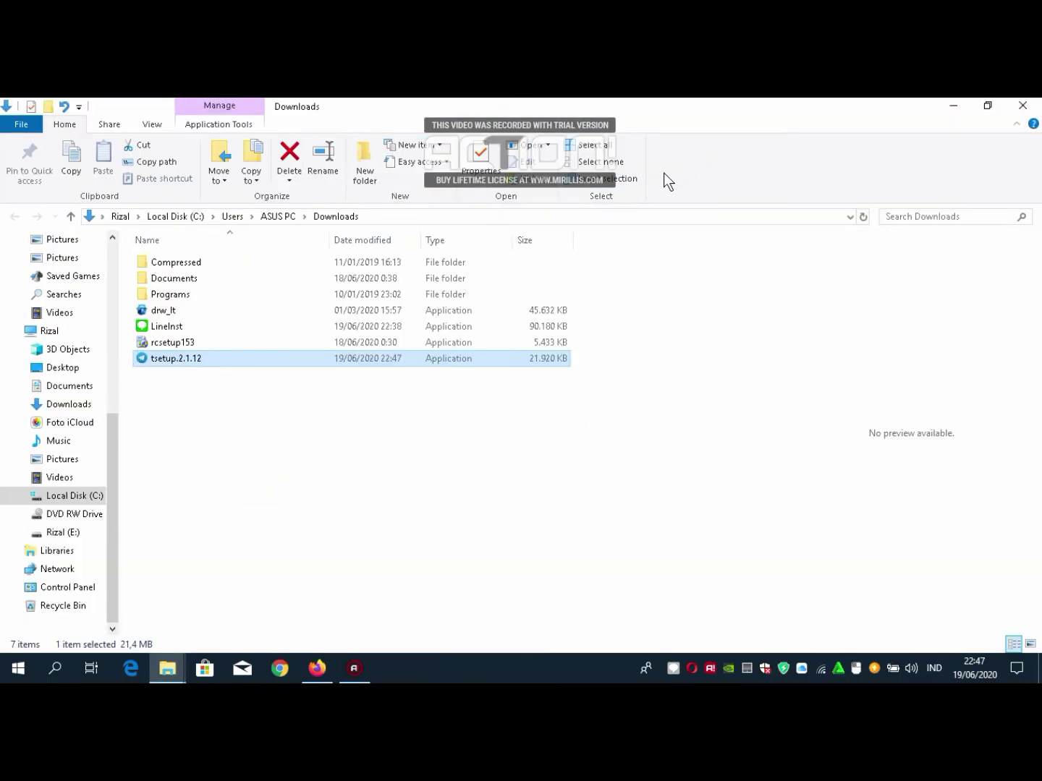
Run the tsetup.2.1.12 installer and confirm English as the setup language.
click(199, 358)
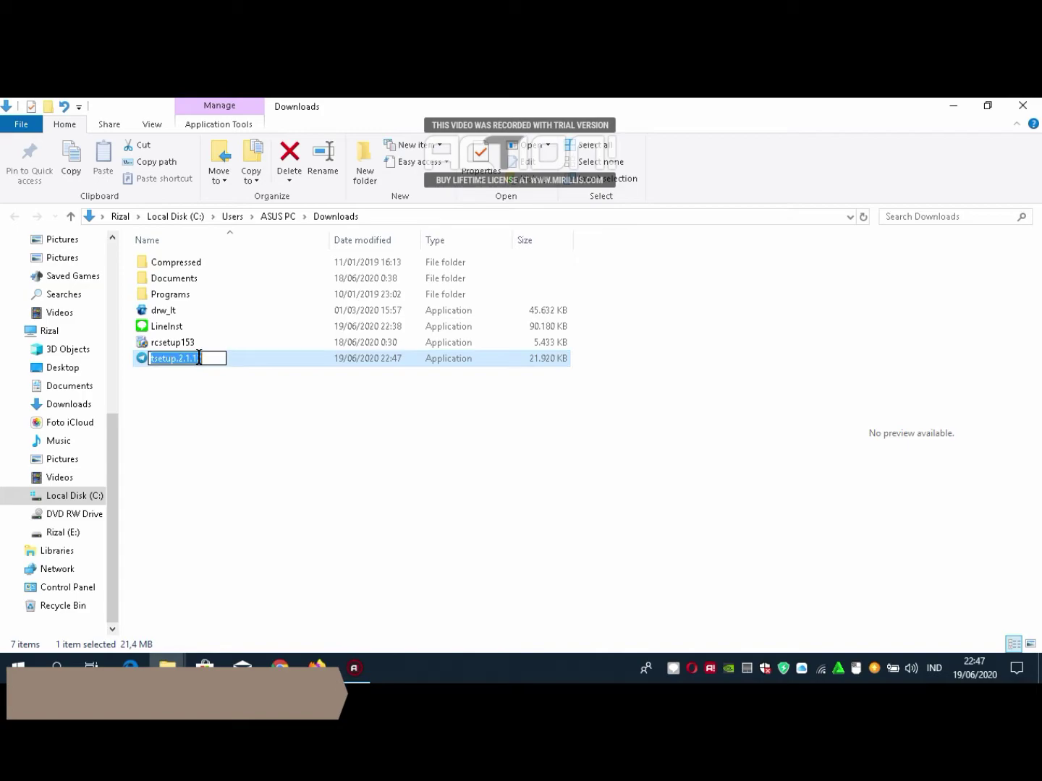
double_click(296, 361)
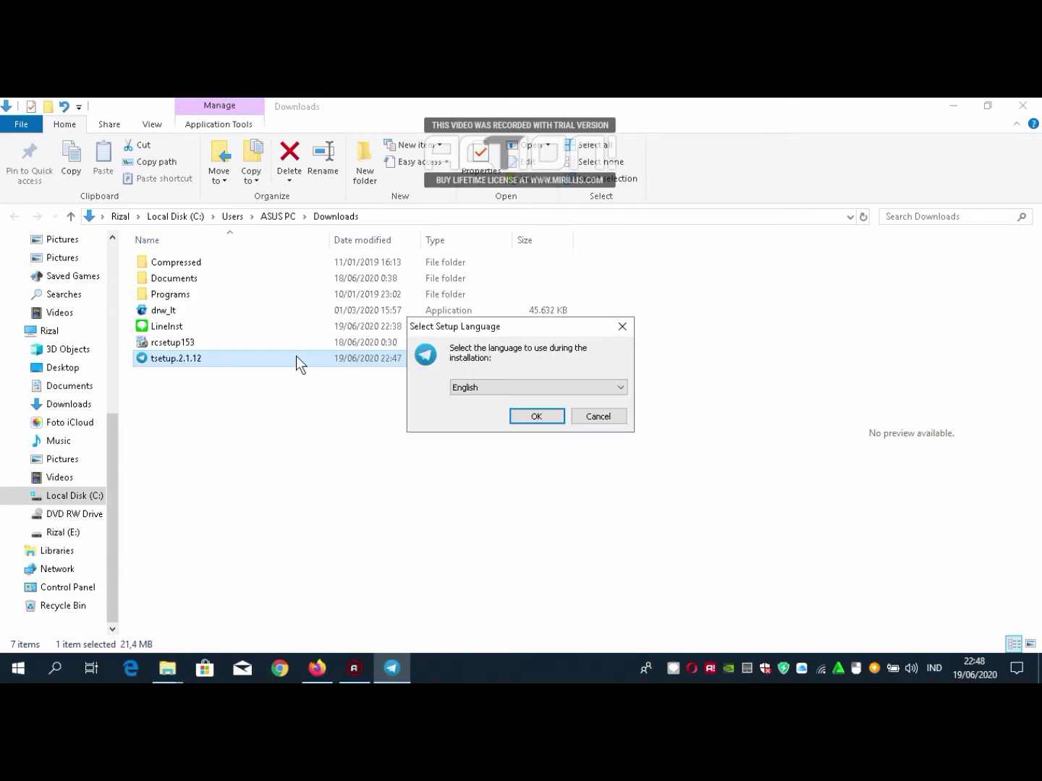
click(566, 388)
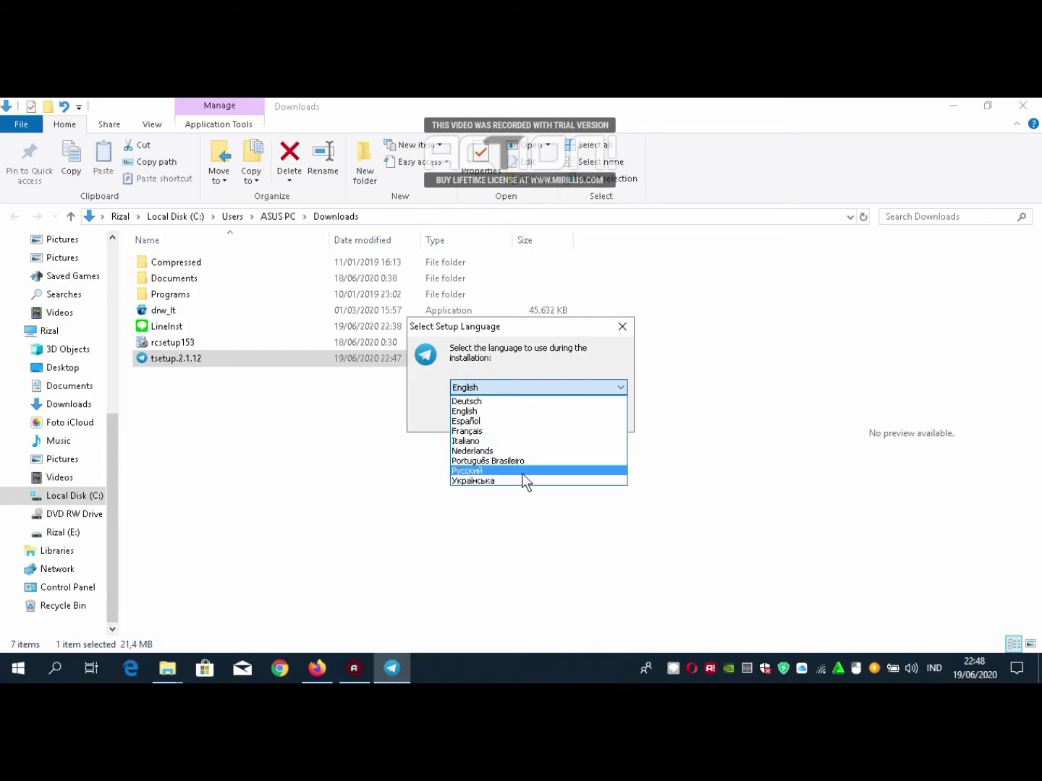
click(536, 411)
click(537, 417)
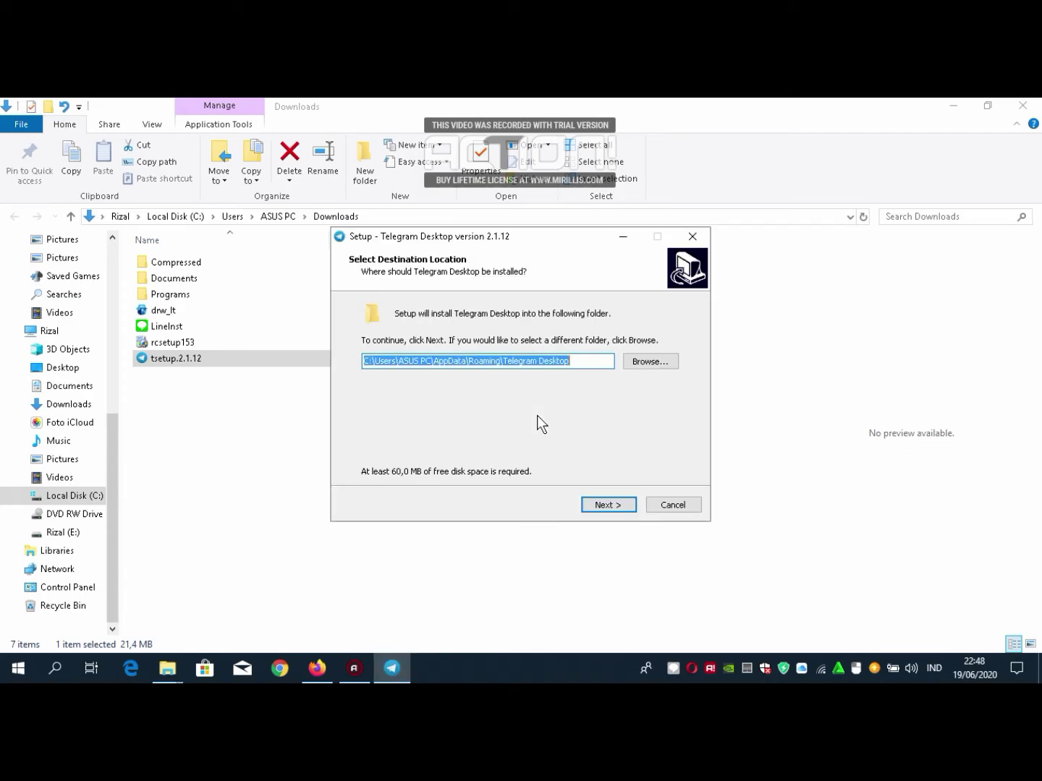
Accept the default destination and Start Menu folders and install Telegram Desktop.
click(625, 509)
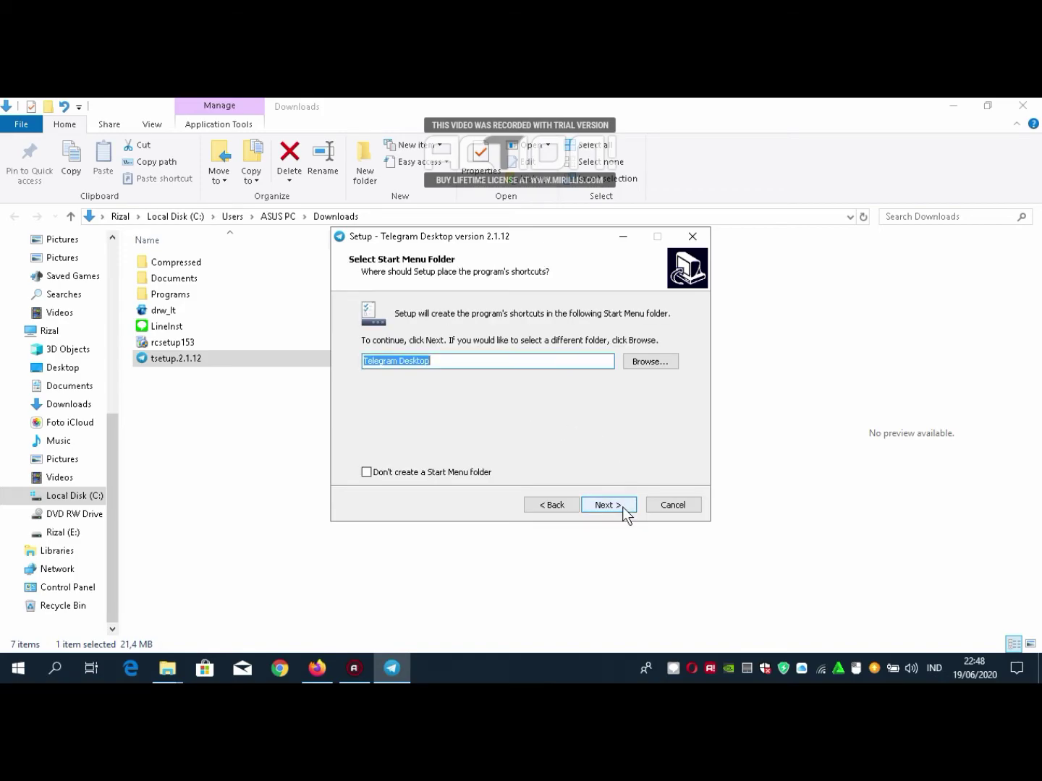
click(626, 510)
click(625, 510)
click(622, 505)
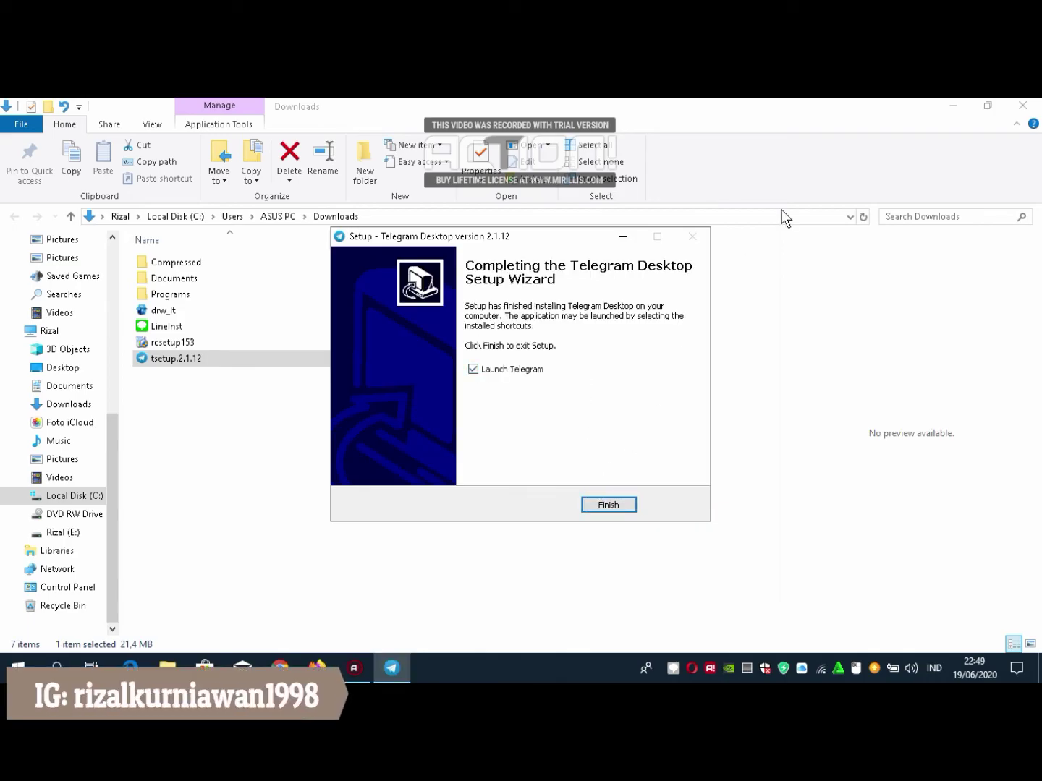
Minimize the Downloads and browser windows and finish the setup wizard with Launch Telegram enabled.
click(955, 101)
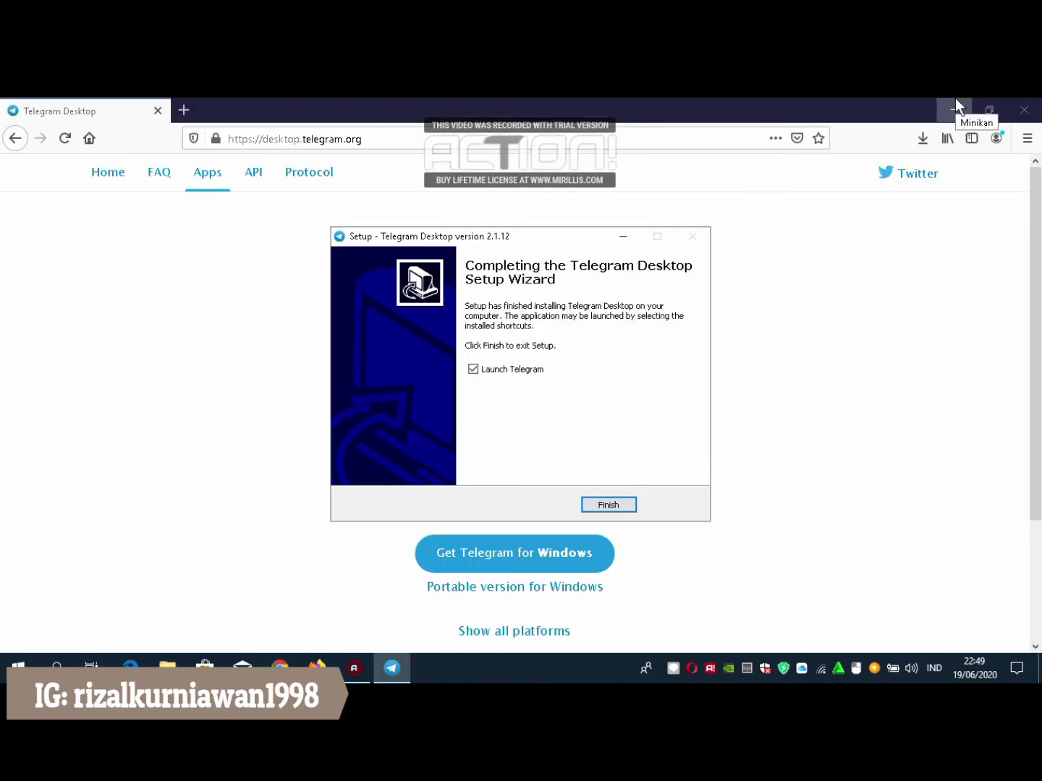
click(954, 101)
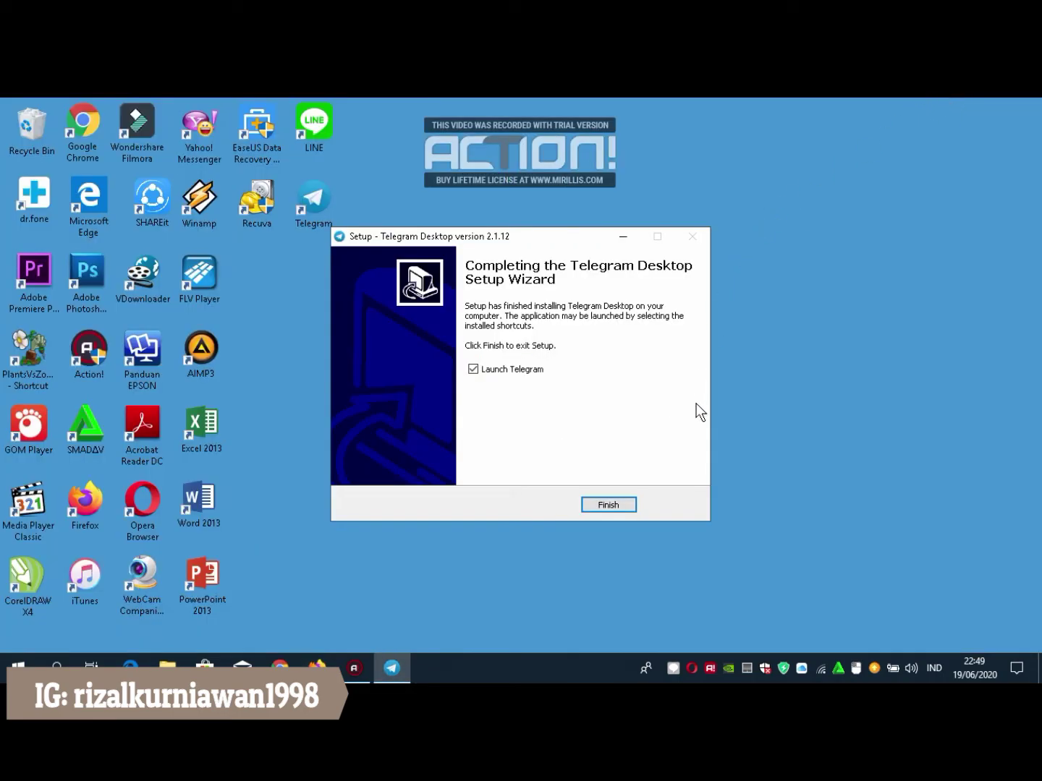
click(615, 507)
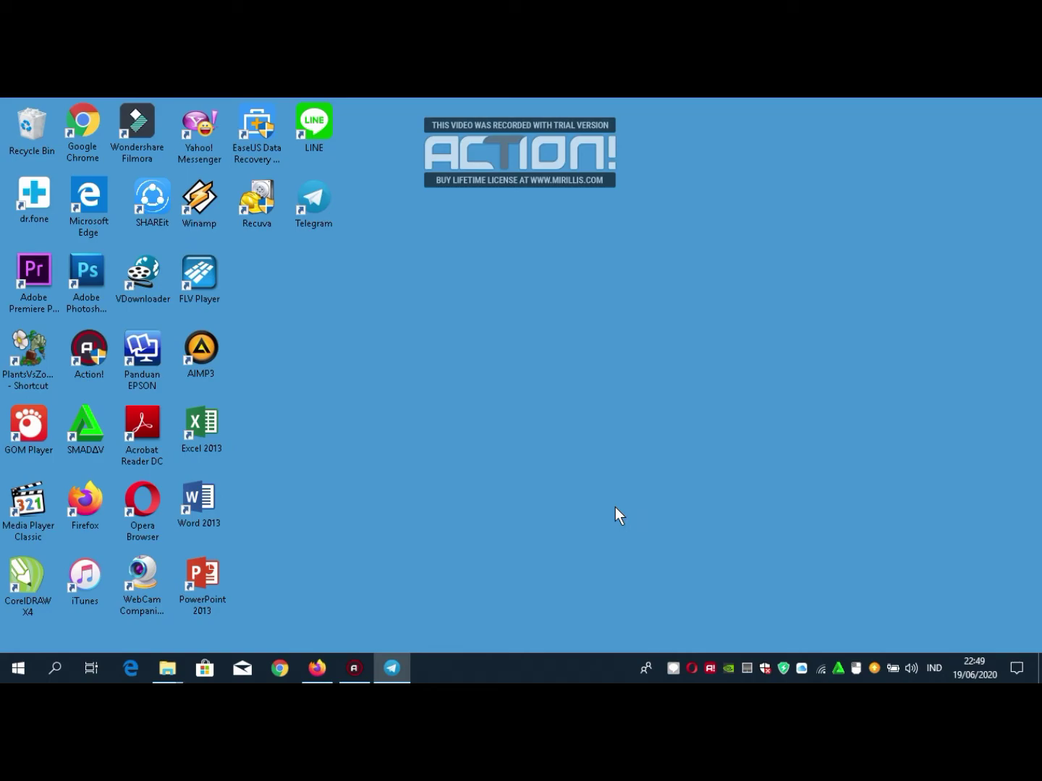